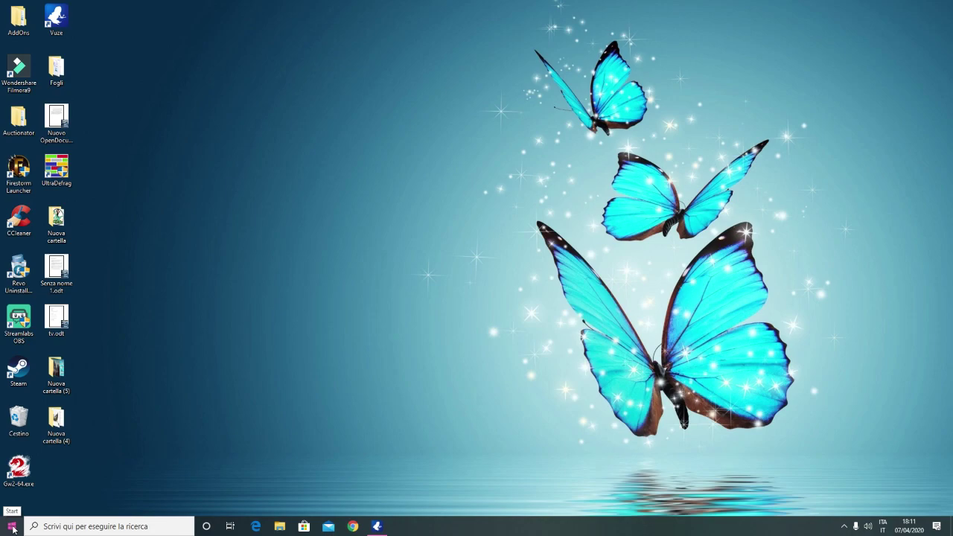
Open the user's temporary files folder by running %temp%
{"action": "right_click", "coordinate": [13, 529]}
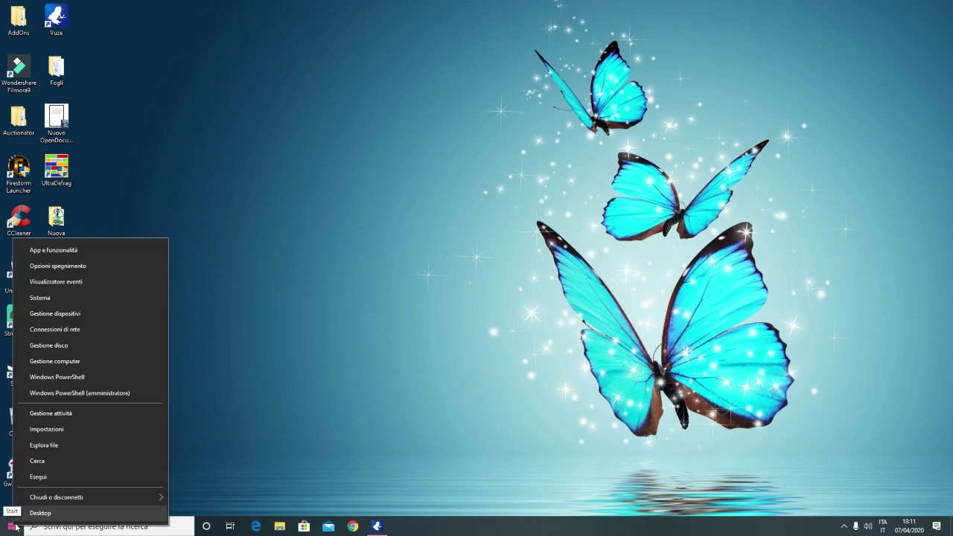
{"action": "left_click", "coordinate": [81, 476]}
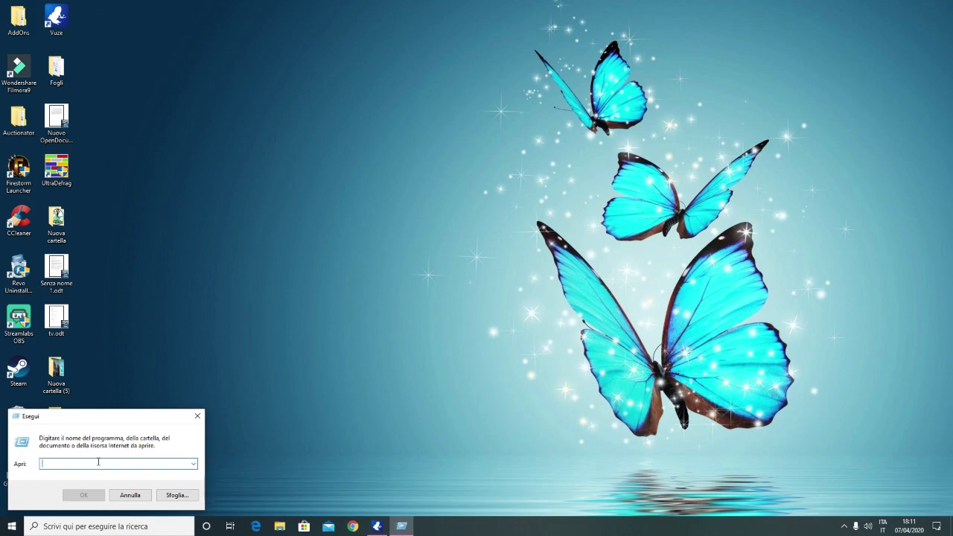
{"action": "type", "text": "%"}
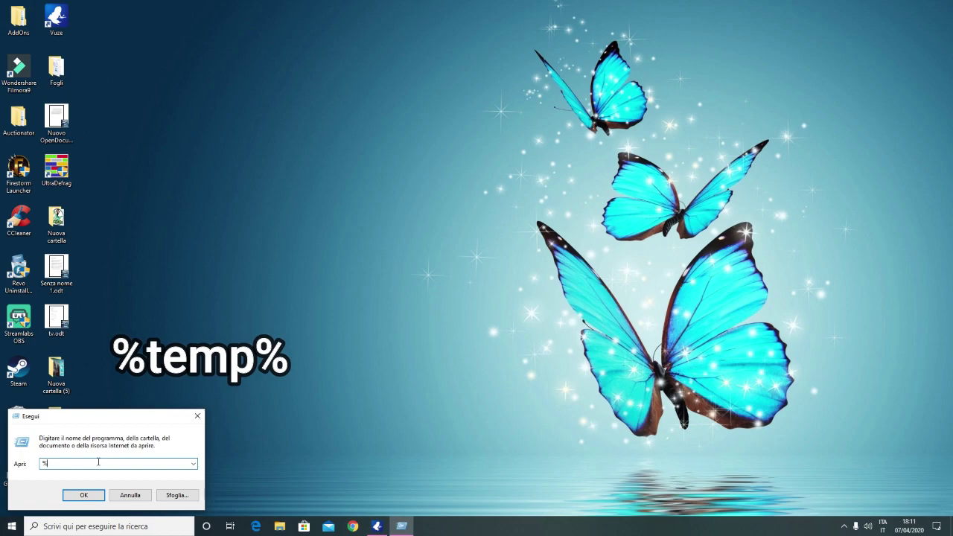
{"action": "type", "text": "temp%"}
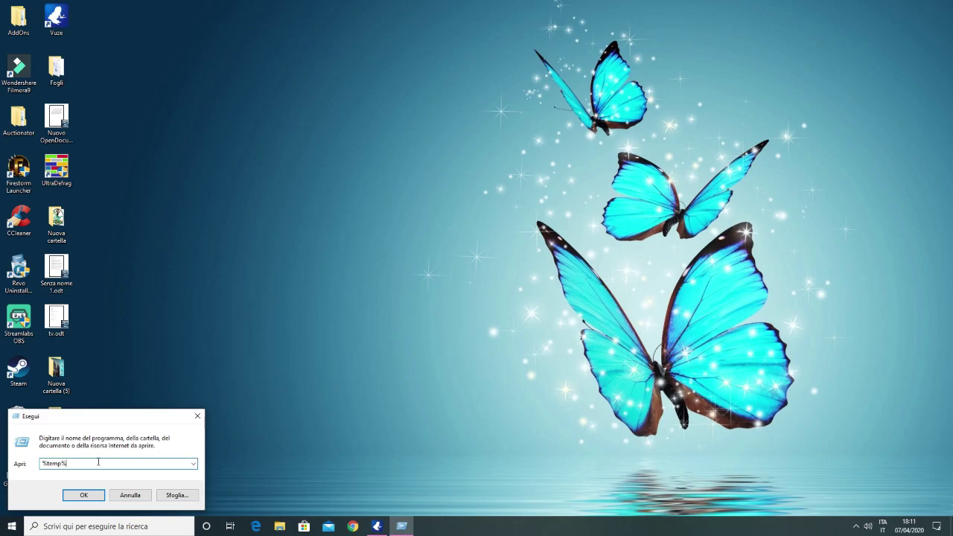
{"action": "left_click", "coordinate": [84, 495]}
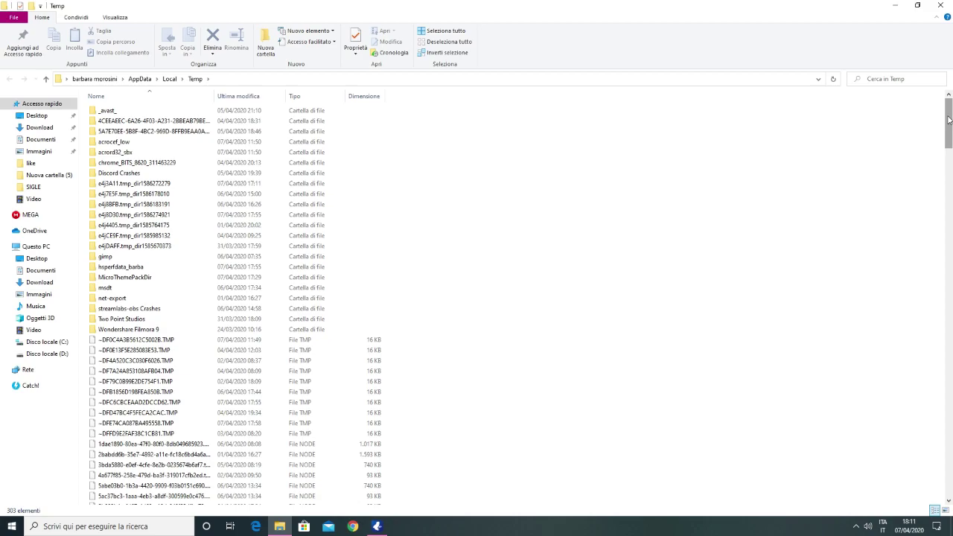
Select all files and folders in the user's Temp folder and delete them
{"action": "mouse_move", "coordinate": [949, 119]}
{"action": "left_mouse_down"}
{"action": "mouse_move", "coordinate": [944, 487]}
{"action": "mouse_move", "coordinate": [950, 116]}
{"action": "left_mouse_up"}
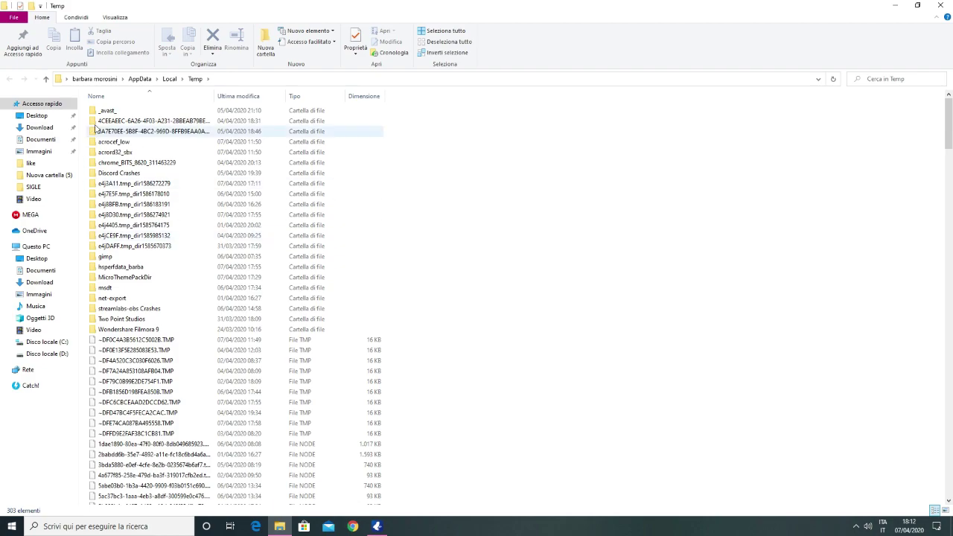
{"action": "left_click", "coordinate": [112, 112]}
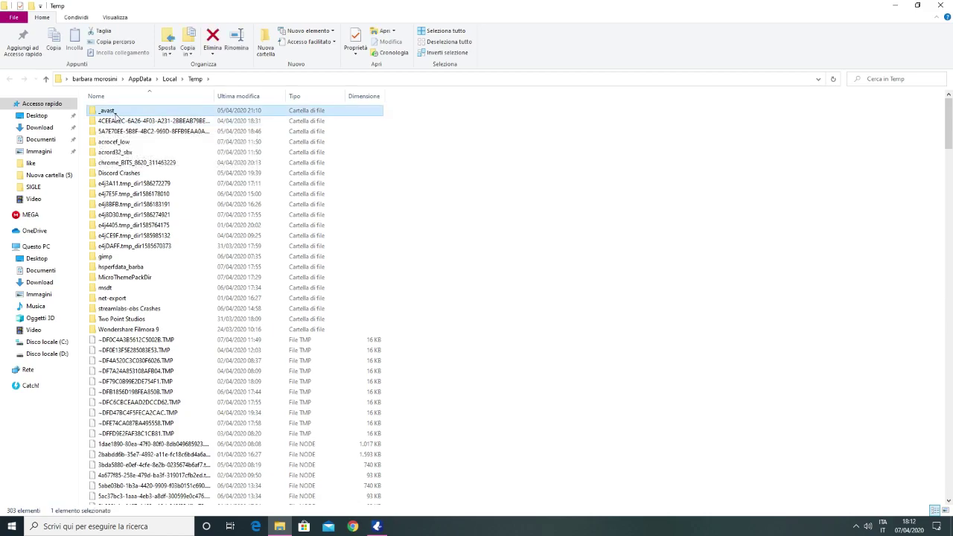
{"action": "left_click_drag", "start_coordinate": [949, 123], "coordinate": [951, 487]}
{"action": "key", "text": "ctrl+a"}
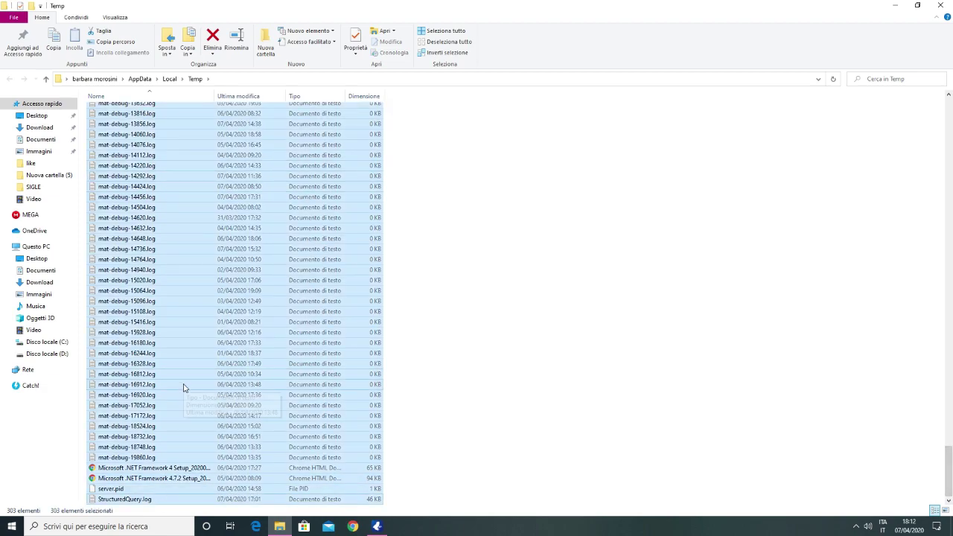
{"action": "left_click", "coordinate": [213, 39]}
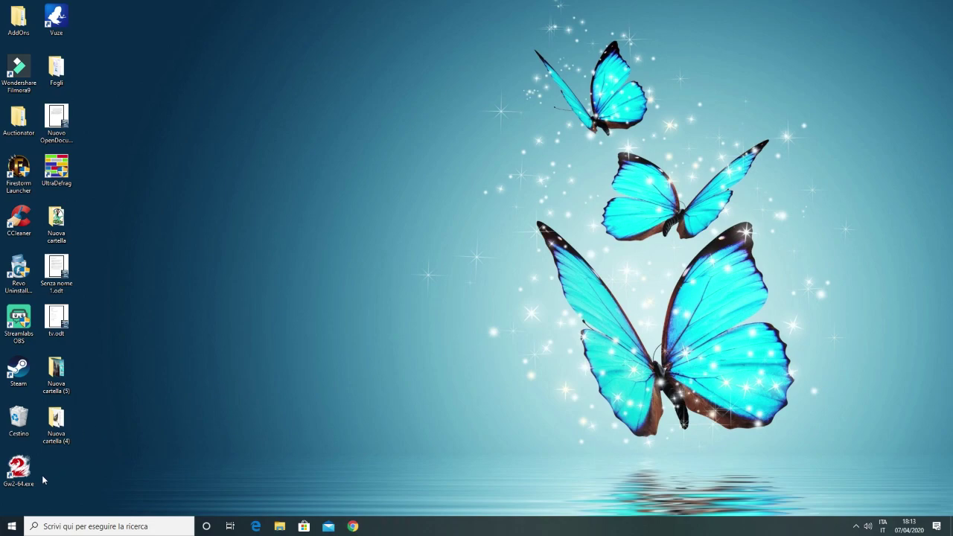
Open the Windows Temp folder by running temp, granting permanent access to it
{"action": "right_click", "coordinate": [10, 529]}
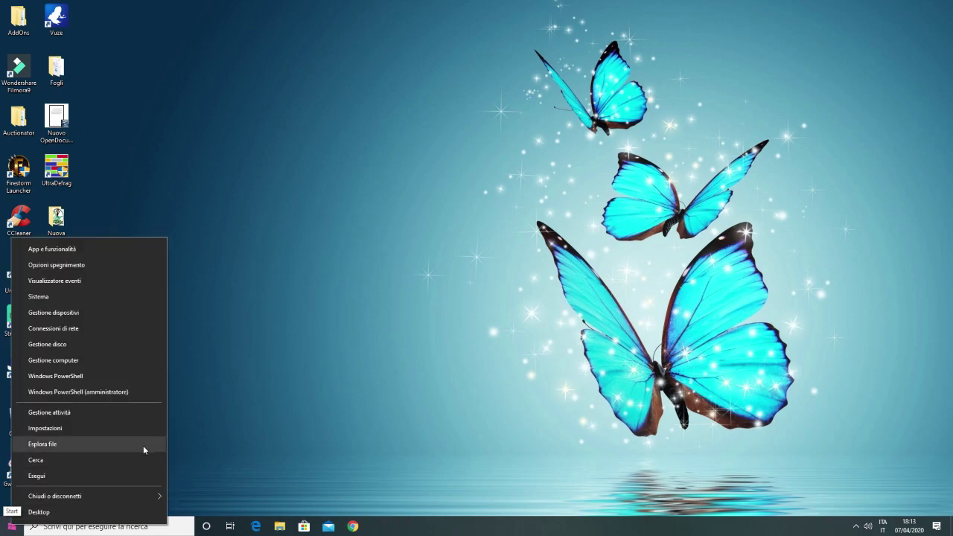
{"action": "left_click", "coordinate": [142, 475]}
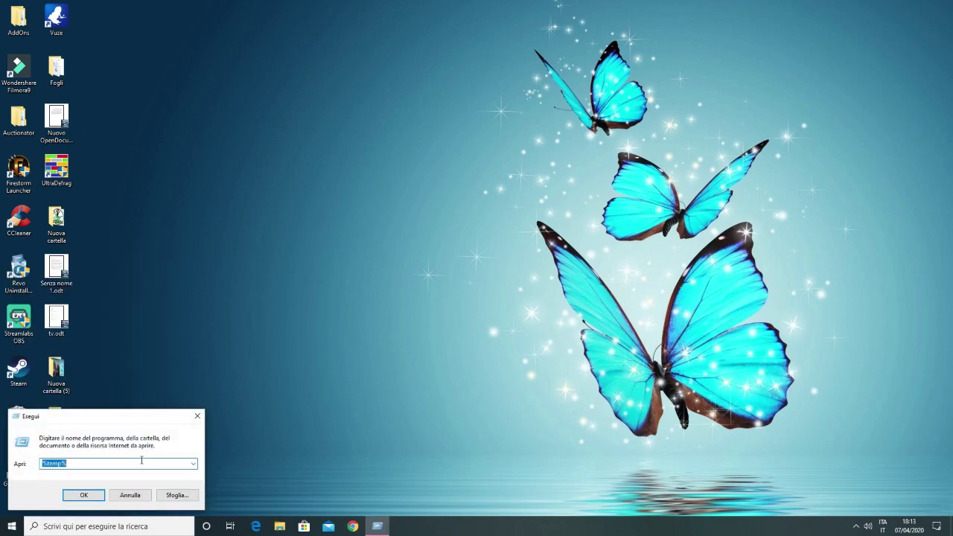
{"action": "key", "text": "BackSpace"}
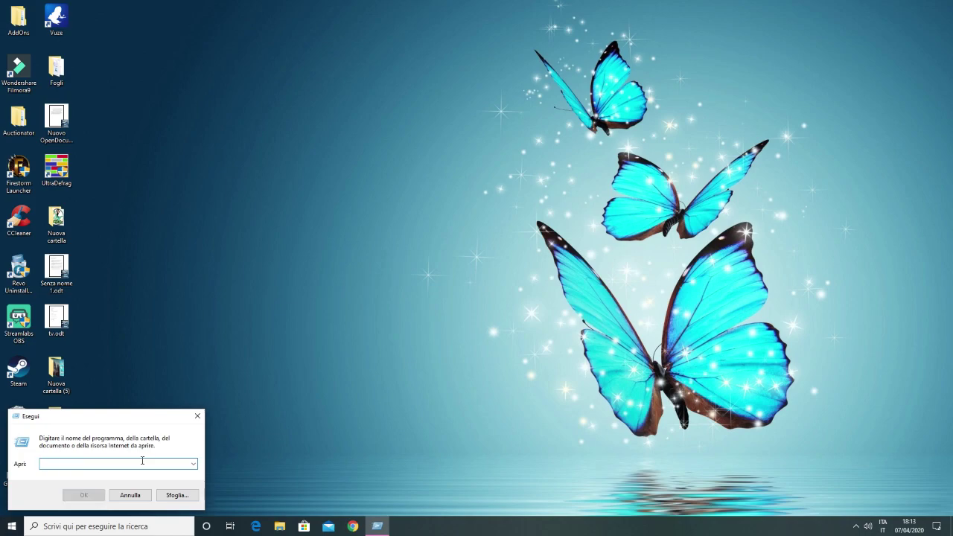
{"action": "type", "text": "temp"}
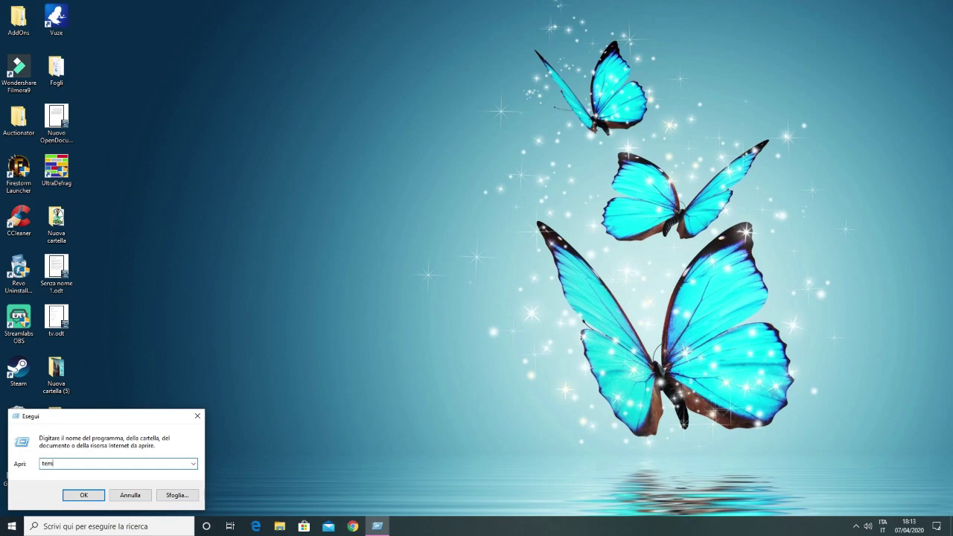
{"action": "left_click", "coordinate": [83, 496]}
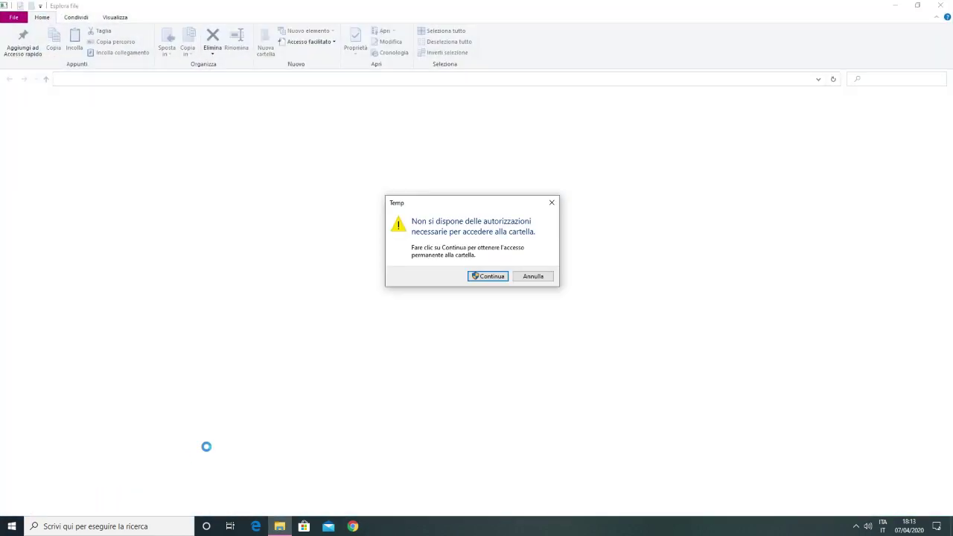
{"action": "left_click", "coordinate": [493, 277]}
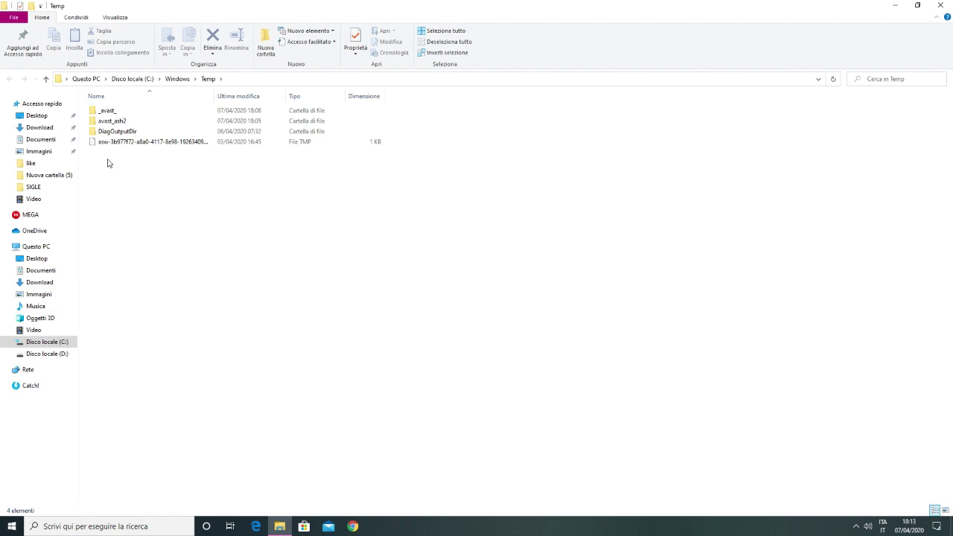
Delete all items in the Windows Temp folder, retrying the deletion for the _avast_ folder
{"action": "left_click", "coordinate": [135, 110]}
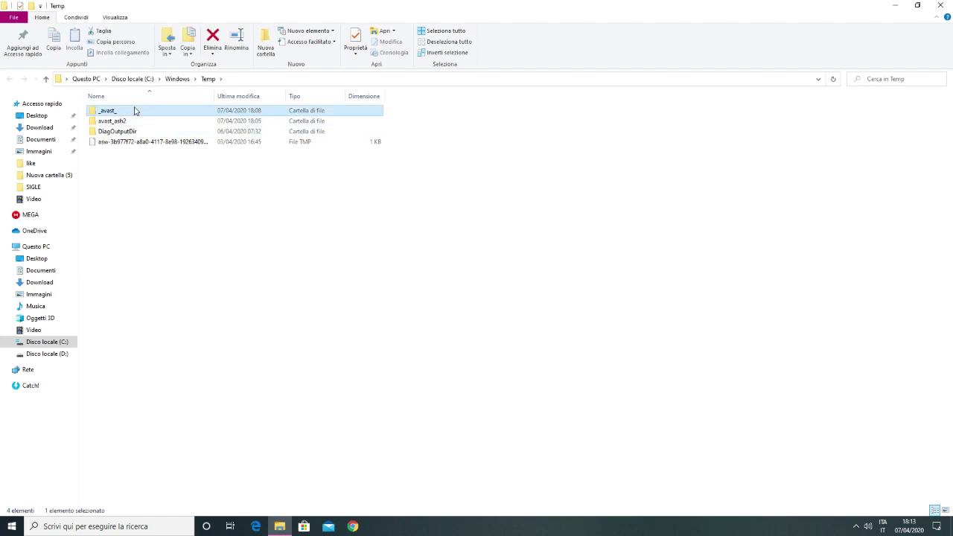
{"action": "left_click", "coordinate": [152, 142], "text": "shift"}
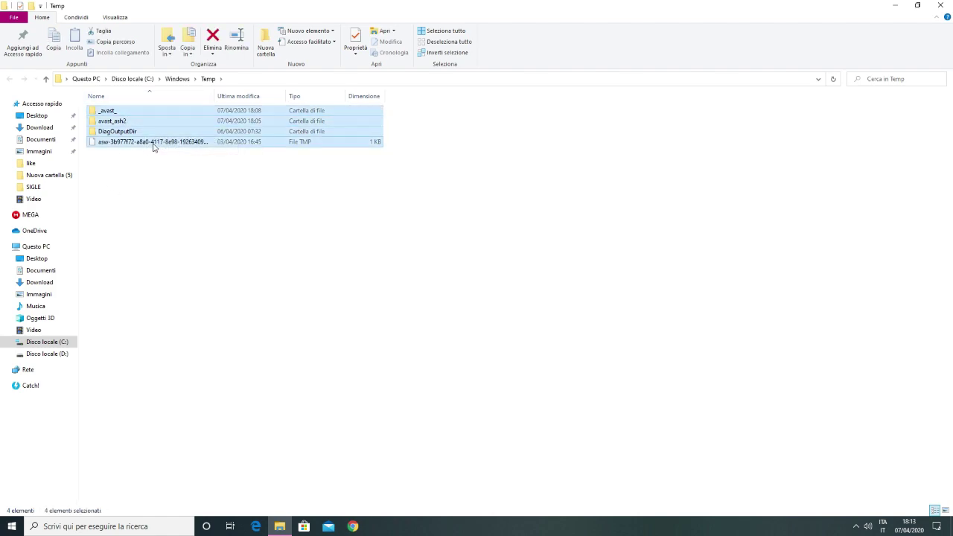
{"action": "left_click", "coordinate": [214, 38]}
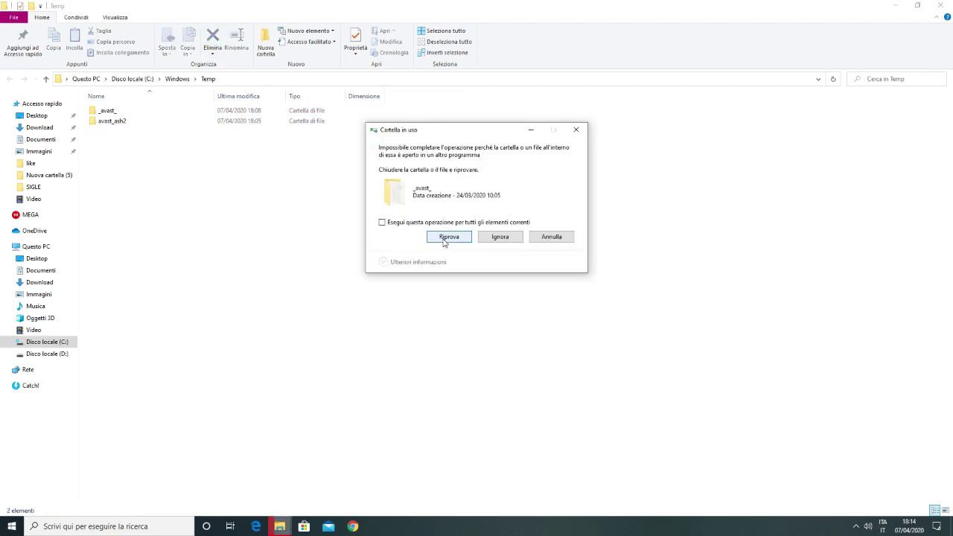
{"action": "left_click", "coordinate": [446, 239]}
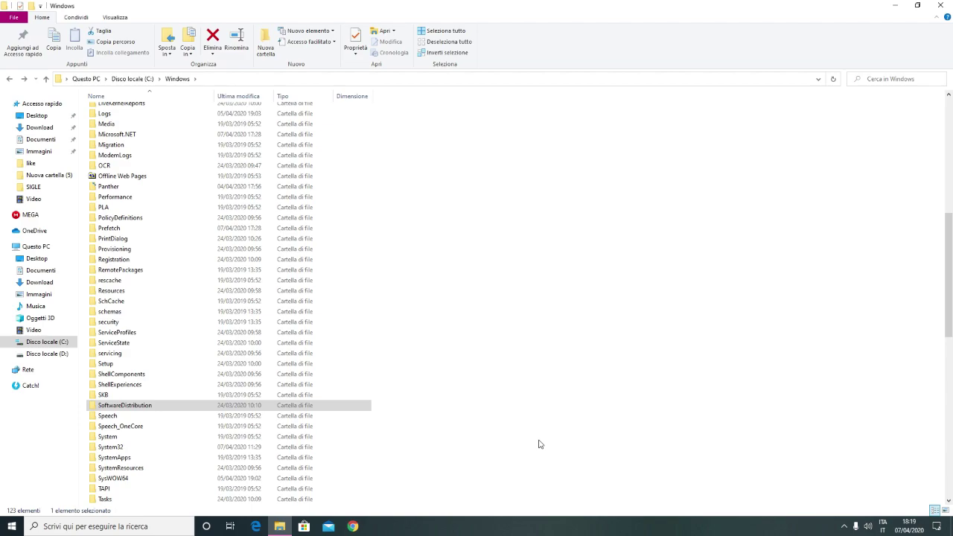
Open the SoftwareDistribution folder in C:\Windows and select all of its contents
{"action": "double_click", "coordinate": [172, 405]}
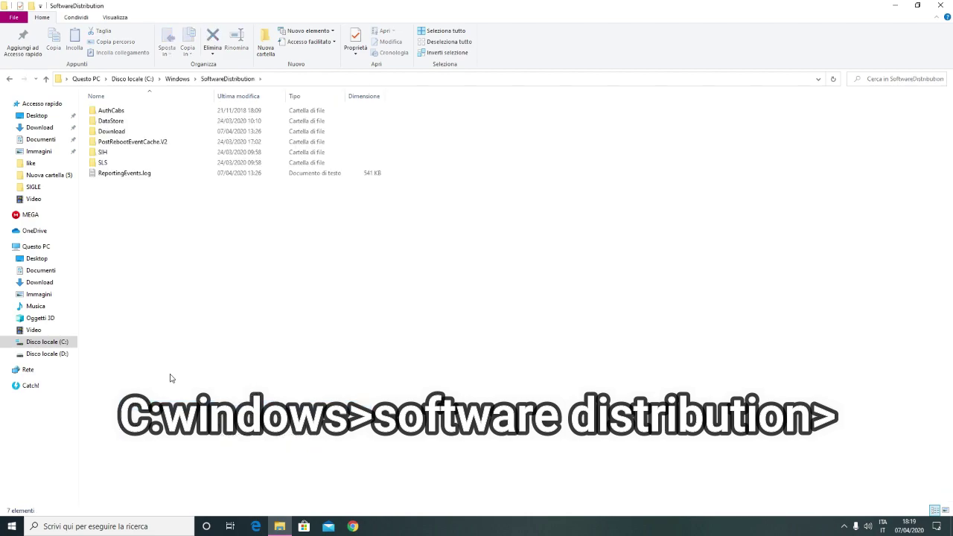
{"action": "left_click", "coordinate": [131, 115]}
{"action": "left_click", "coordinate": [140, 175], "text": "shift"}
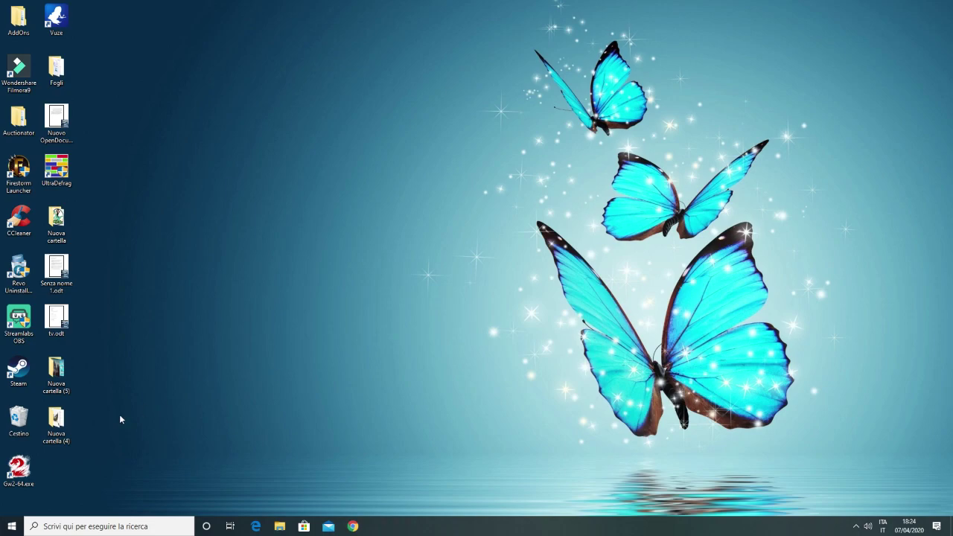
Empty the Recycle Bin, permanently deleting all its items
{"action": "right_click", "coordinate": [18, 414]}
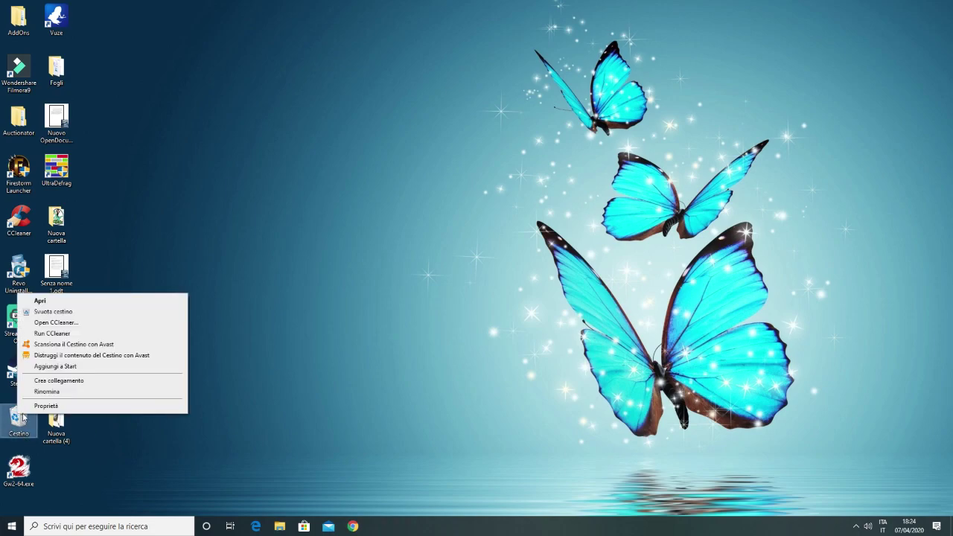
{"action": "left_click", "coordinate": [150, 312]}
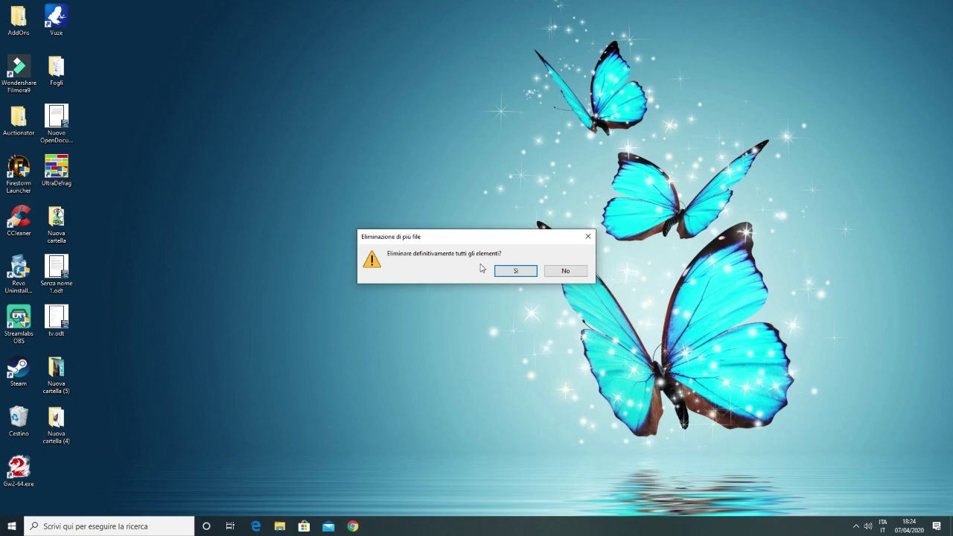
{"action": "left_click", "coordinate": [519, 271]}
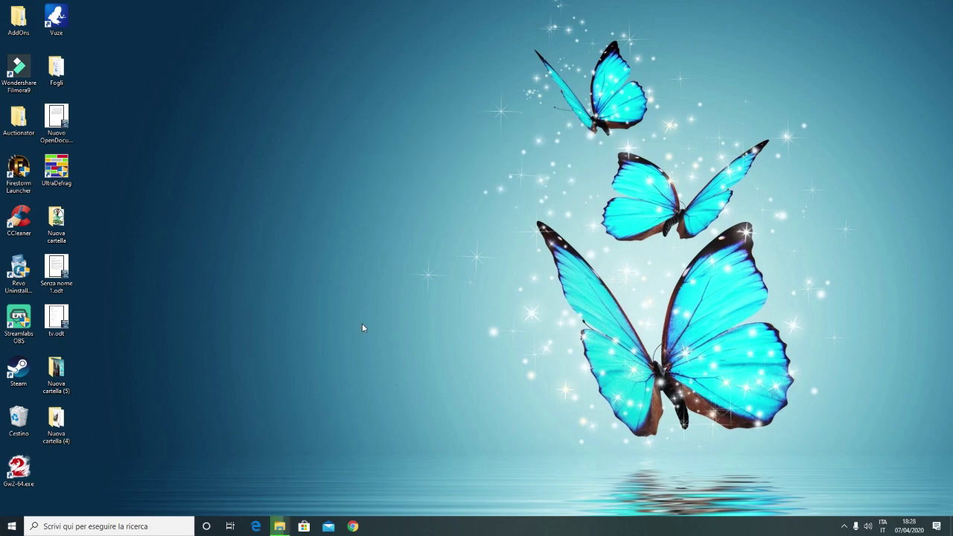
Search for Pulizia disco and start a disk cleanup scan of drive C:
{"action": "left_click", "coordinate": [59, 527]}
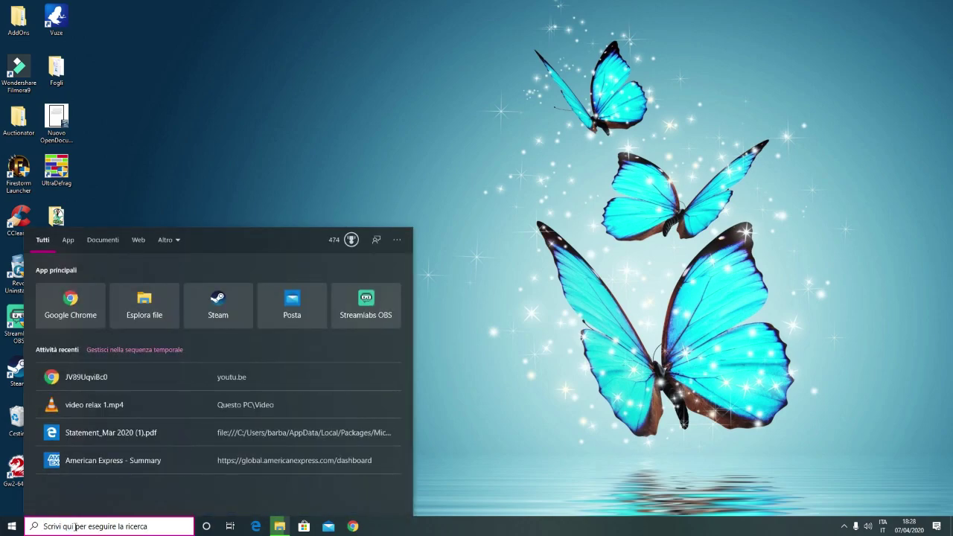
{"action": "type", "text": "pu"}
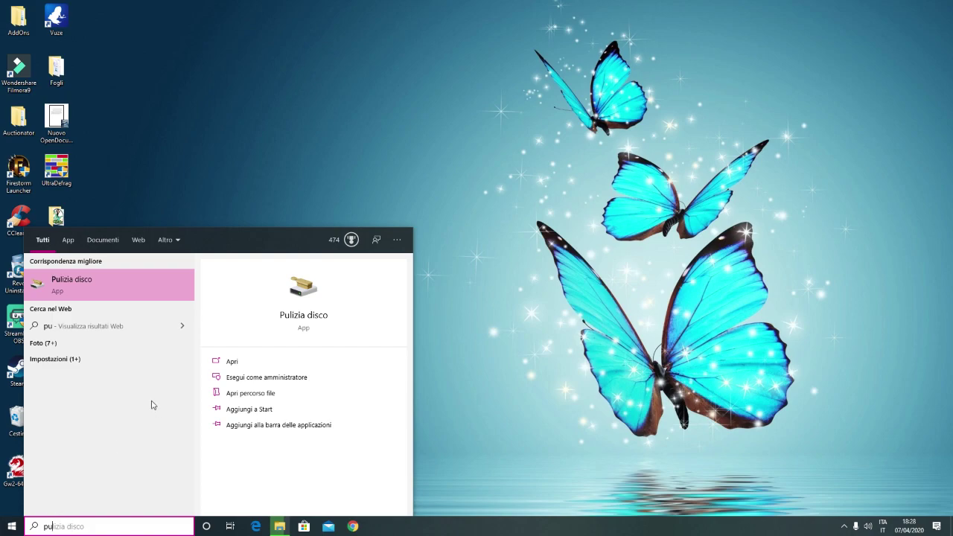
{"action": "left_click", "coordinate": [142, 281]}
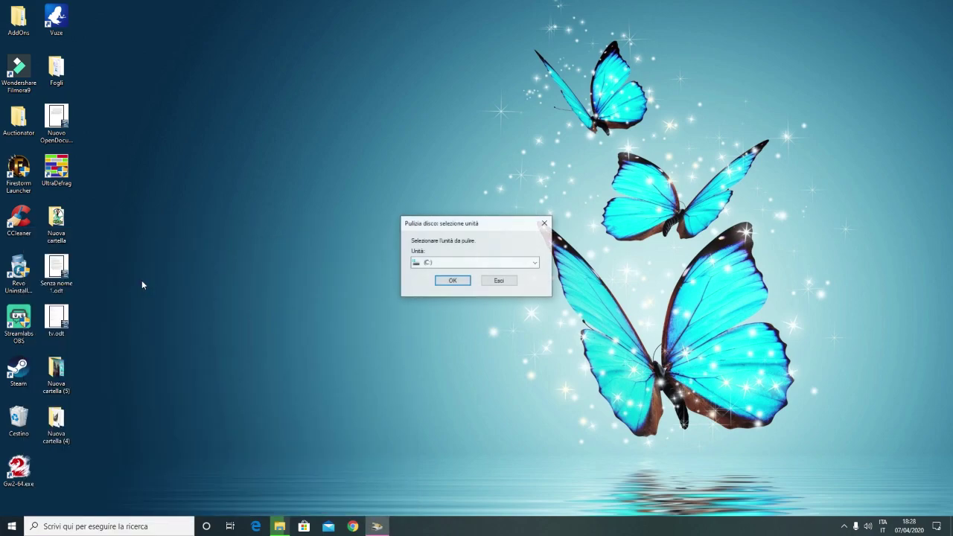
{"action": "left_click", "coordinate": [523, 264]}
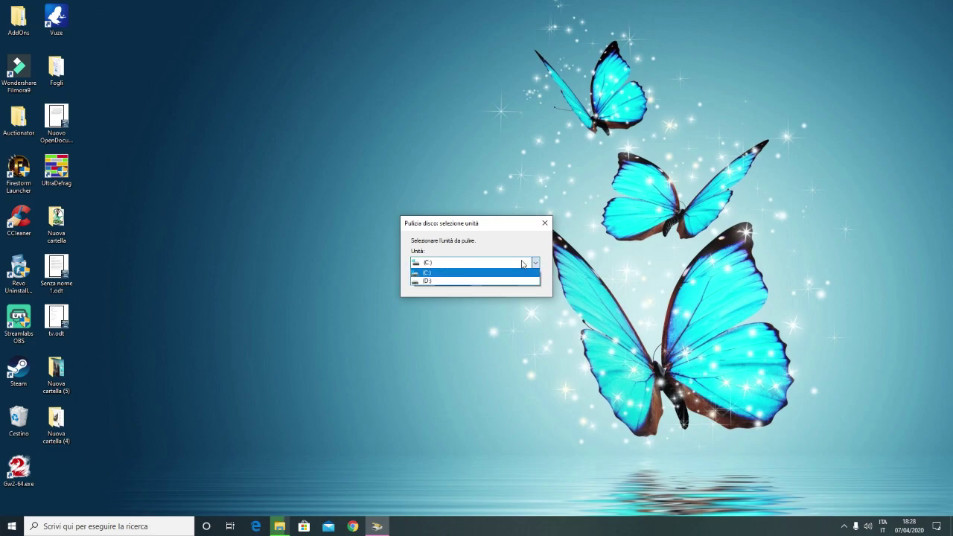
{"action": "left_click", "coordinate": [523, 264]}
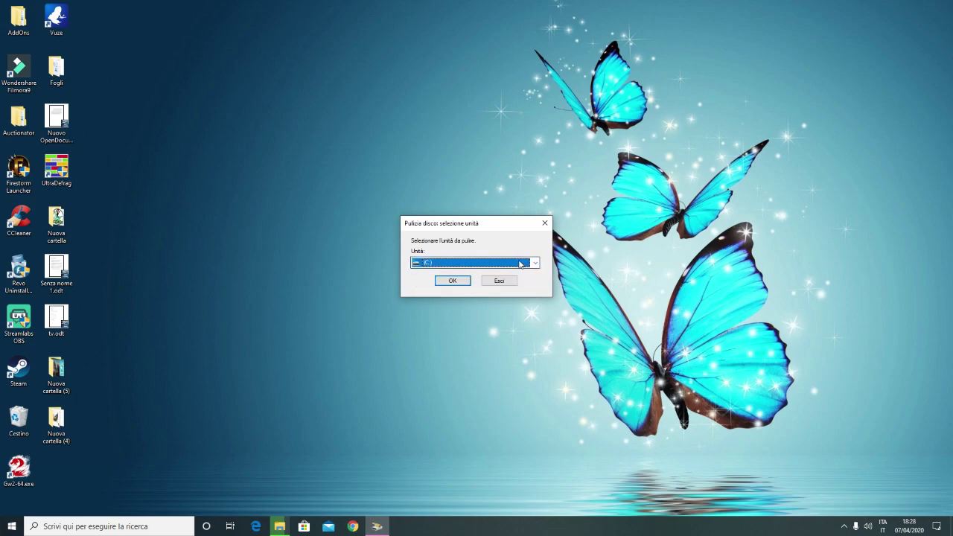
{"action": "left_click", "coordinate": [453, 281]}
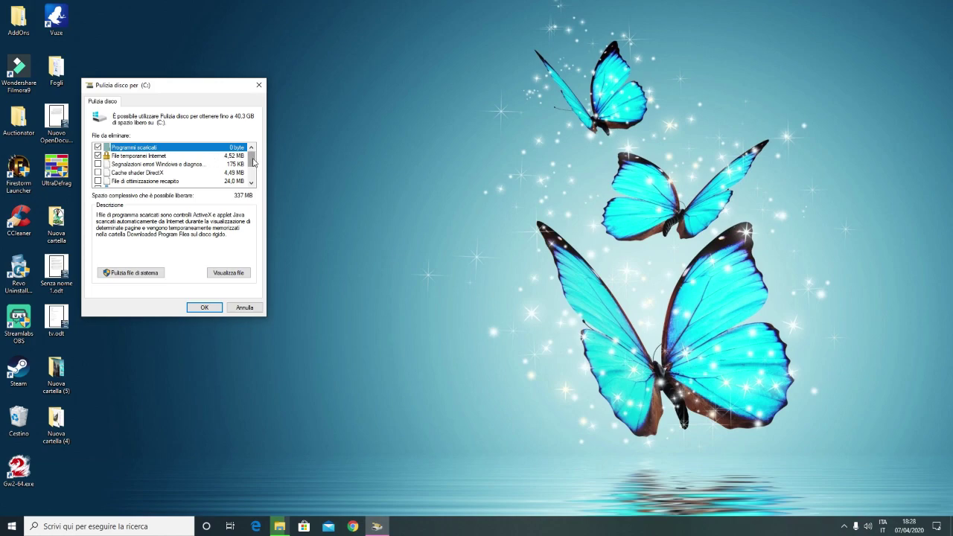
Review the categories of files that Disk Cleanup offers to delete on drive C:
{"action": "scroll", "coordinate": [253, 166], "scroll_direction": "down", "scroll_amount": 1}
{"action": "scroll", "coordinate": [125, 164], "scroll_direction": "down", "scroll_amount": 2}
{"action": "scroll", "coordinate": [125, 168], "scroll_direction": "up", "scroll_amount": 3}
{"action": "scroll", "coordinate": [207, 159], "scroll_direction": "down", "scroll_amount": 2}
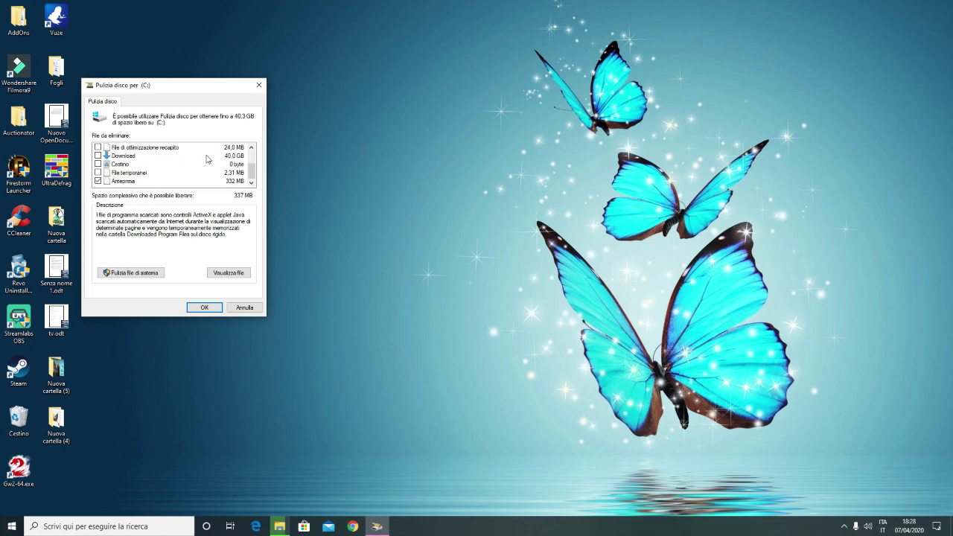
{"action": "scroll", "coordinate": [206, 160], "scroll_direction": "up", "scroll_amount": 2}
{"action": "scroll", "coordinate": [199, 164], "scroll_direction": "down", "scroll_amount": 2}
{"action": "scroll", "coordinate": [199, 164], "scroll_direction": "down", "scroll_amount": 1}
{"action": "scroll", "coordinate": [196, 163], "scroll_direction": "up", "scroll_amount": 2}
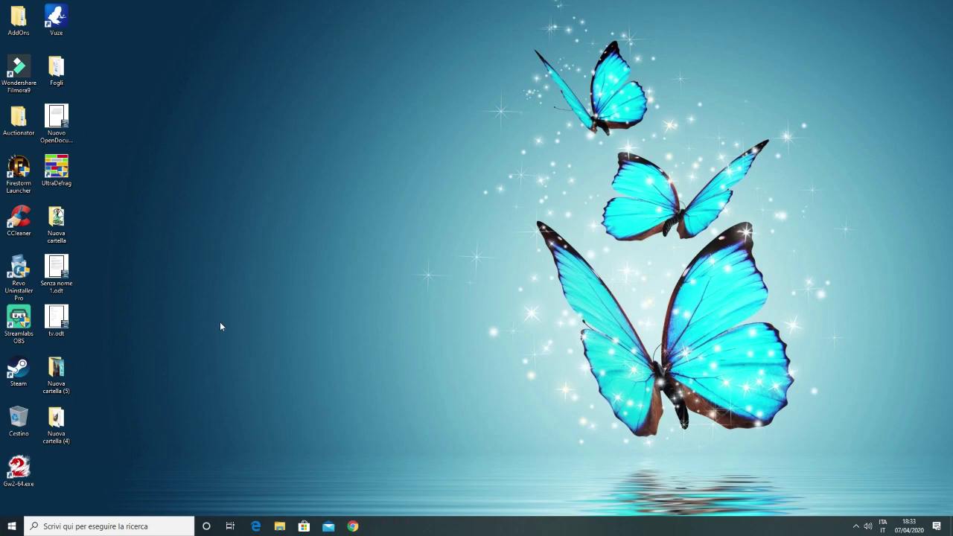
Launch Revo Uninstaller Pro from the desktop as administrator and allow it to make changes to the device
{"action": "double_click", "coordinate": [15, 266]}
{"action": "right_click", "coordinate": [20, 272]}
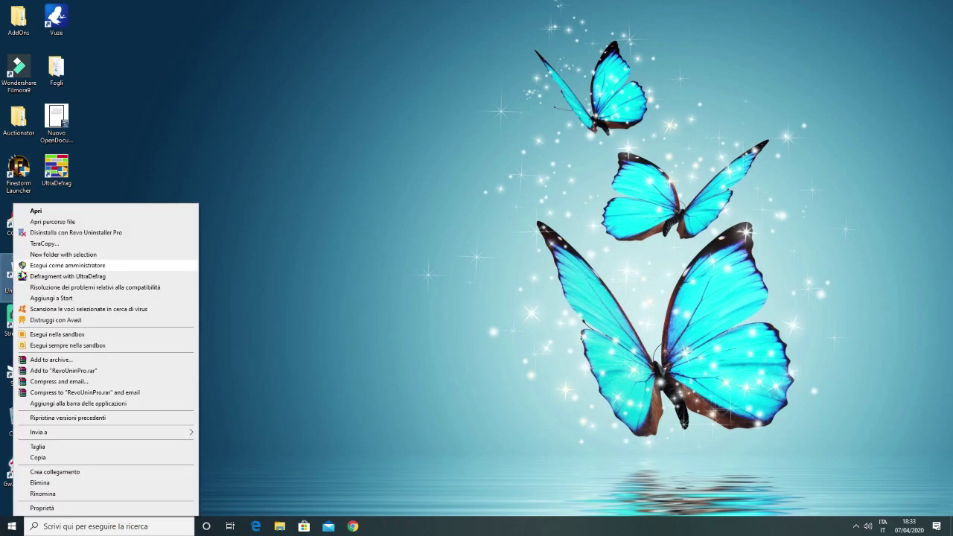
{"action": "left_click", "coordinate": [124, 268]}
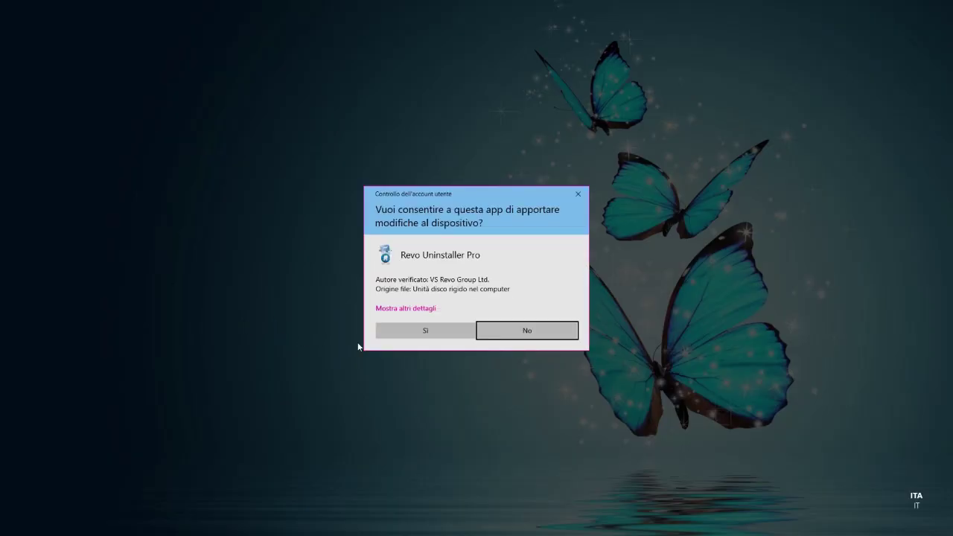
{"action": "left_click", "coordinate": [409, 330]}
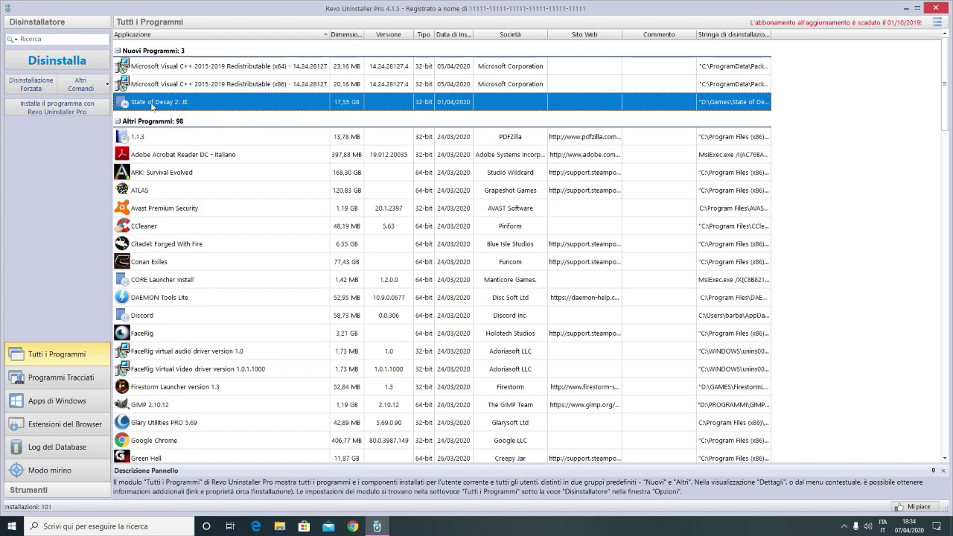
Uninstall State of Decay 2: JE and scan for its leftovers in Moderata mode
{"action": "left_click", "coordinate": [75, 63]}
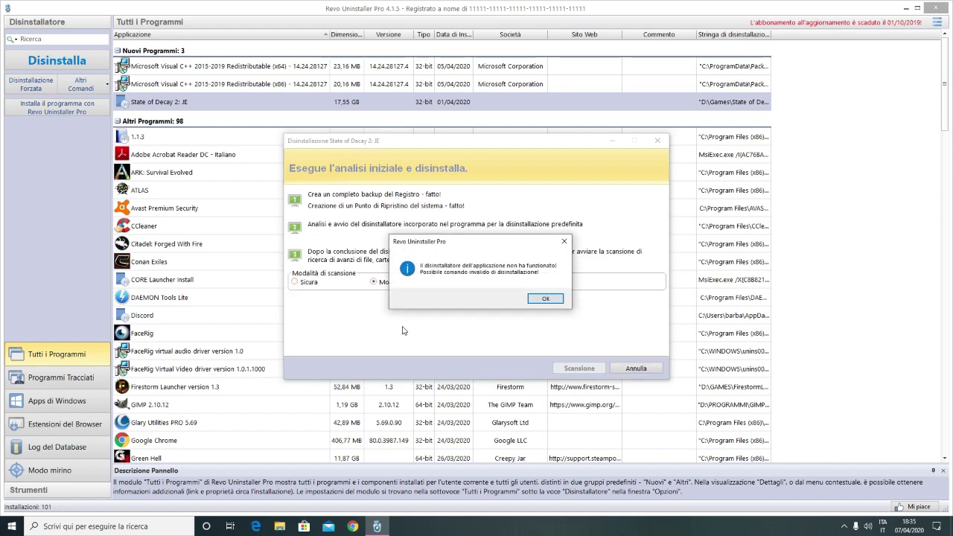
{"action": "left_click", "coordinate": [535, 298]}
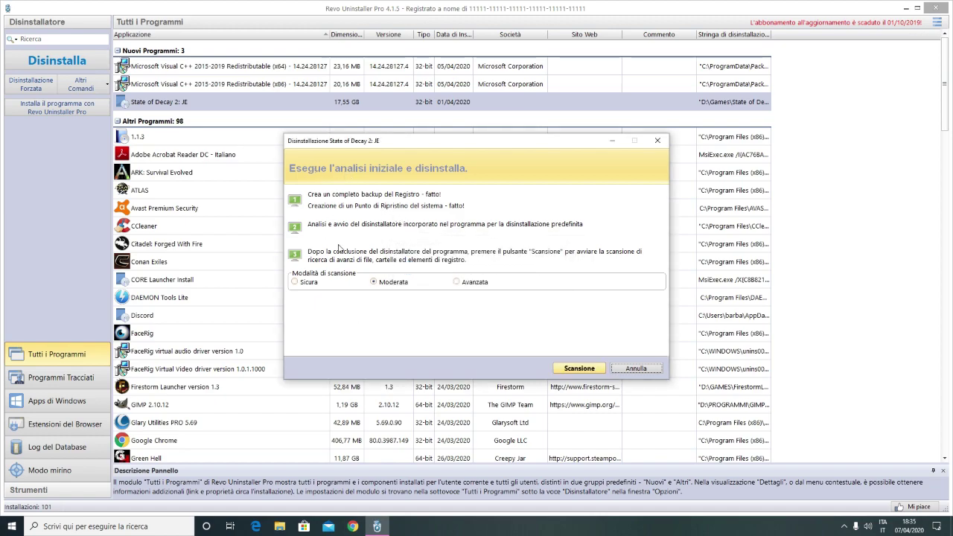
{"action": "left_click", "coordinate": [580, 369]}
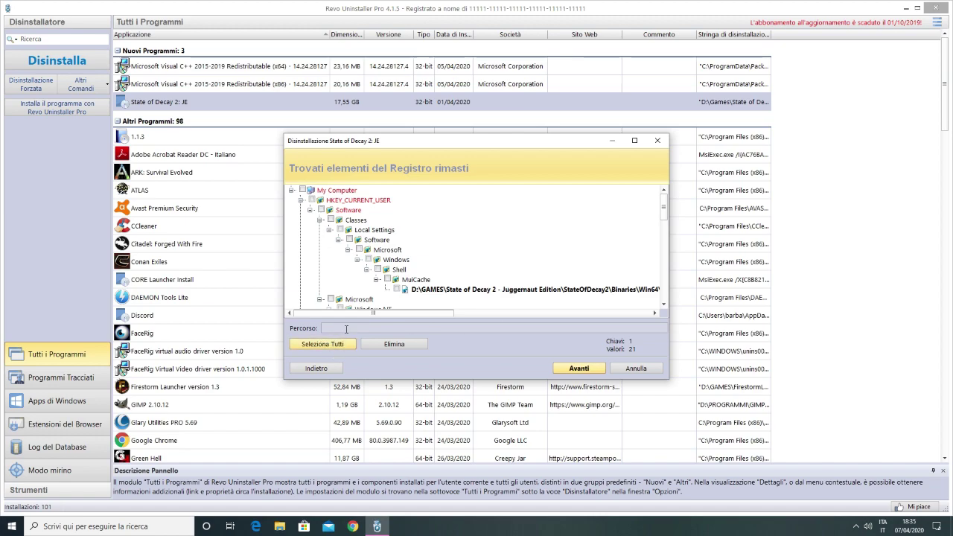
Review the leftover registry items of State of Decay 2: JE, select them all and delete them
{"action": "scroll", "coordinate": [414, 251], "scroll_direction": "down", "scroll_amount": 10}
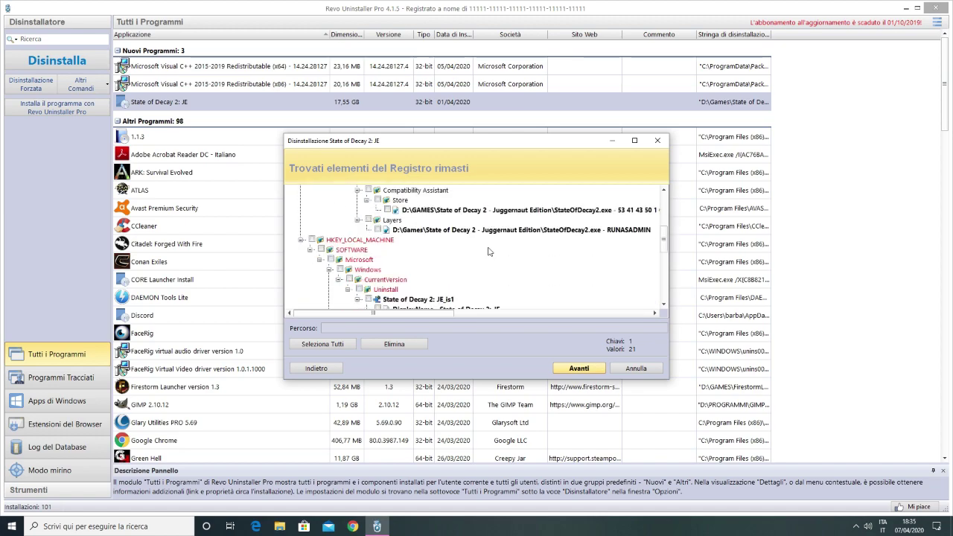
{"action": "scroll", "coordinate": [488, 251], "scroll_direction": "down", "scroll_amount": 1}
{"action": "scroll", "coordinate": [488, 250], "scroll_direction": "up", "scroll_amount": 10}
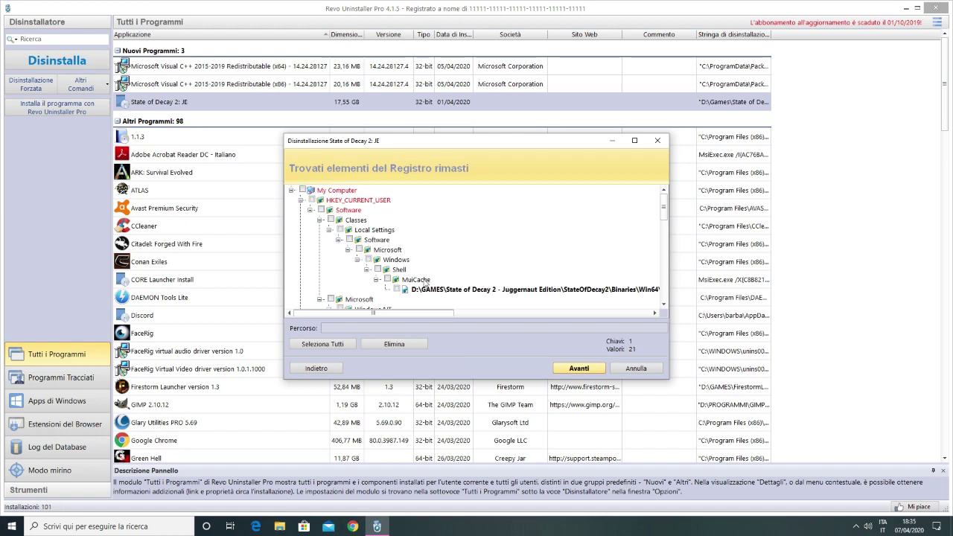
{"action": "left_click", "coordinate": [328, 347]}
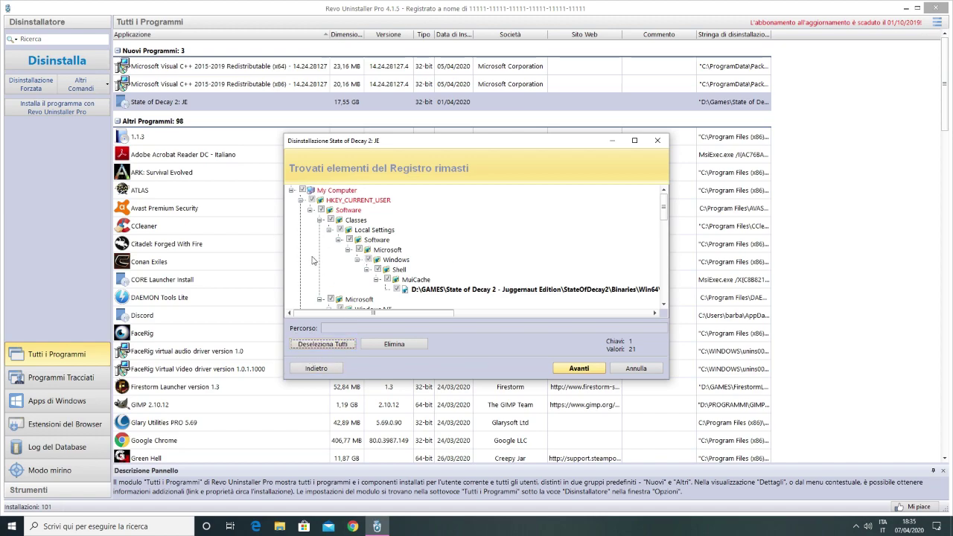
{"action": "left_click", "coordinate": [397, 347]}
{"action": "left_click", "coordinate": [498, 288]}
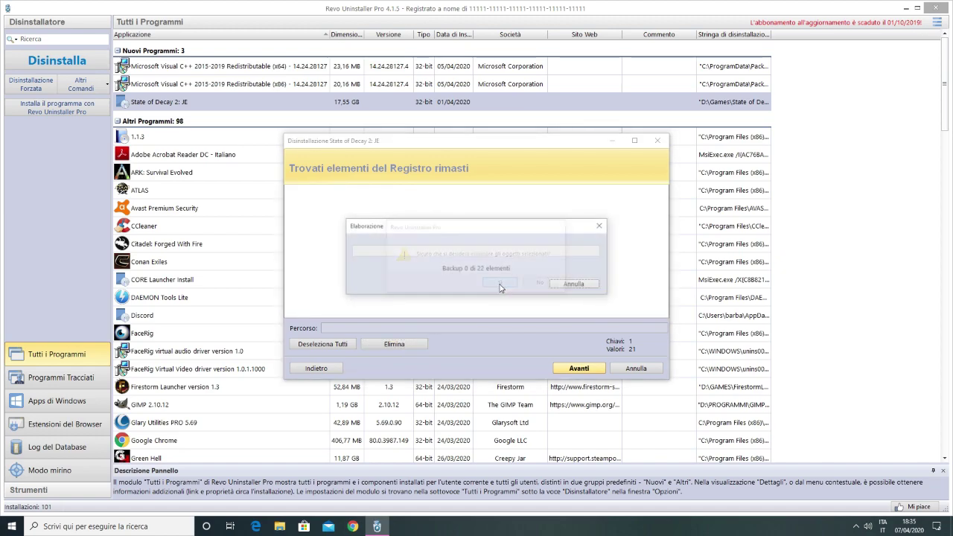
Delete all leftover files and folders of State of Decay 2: JE and close the uninstaller
{"action": "left_click", "coordinate": [325, 344]}
{"action": "left_click", "coordinate": [396, 344]}
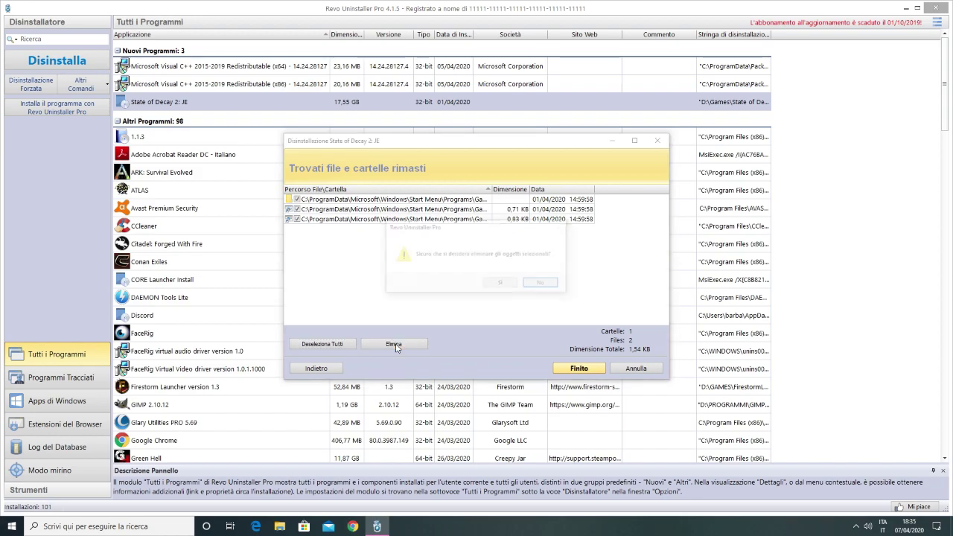
{"action": "left_click", "coordinate": [504, 285]}
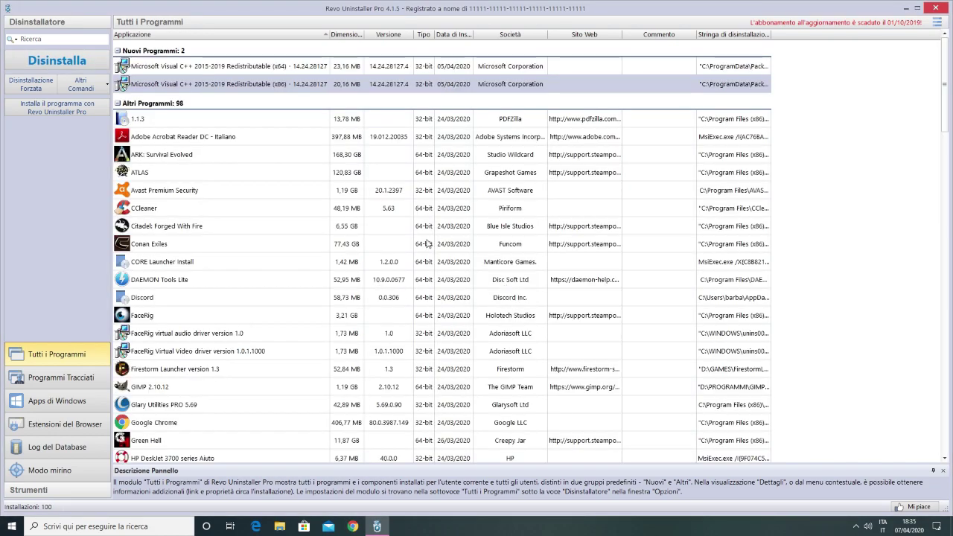
{"action": "left_click", "coordinate": [936, 8]}
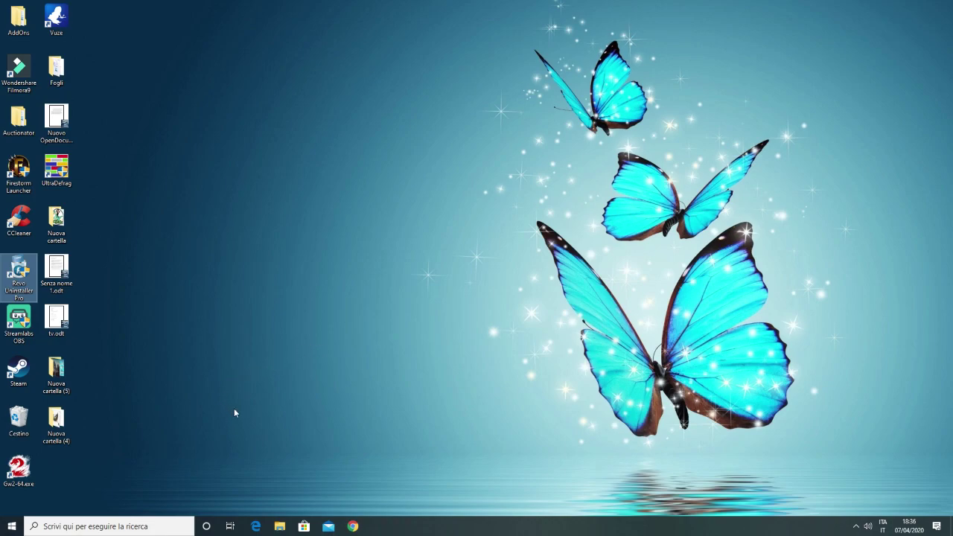
Run Defragment with UltraDefrag on the desktop UltraDefrag shortcut and allow it to make changes to the device
{"action": "key", "text": "u"}
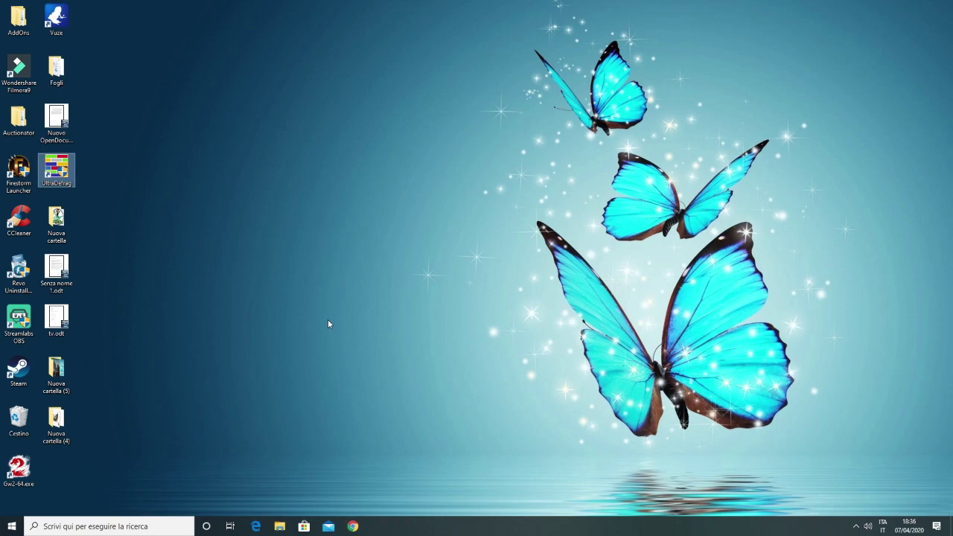
{"action": "right_click", "coordinate": [57, 168]}
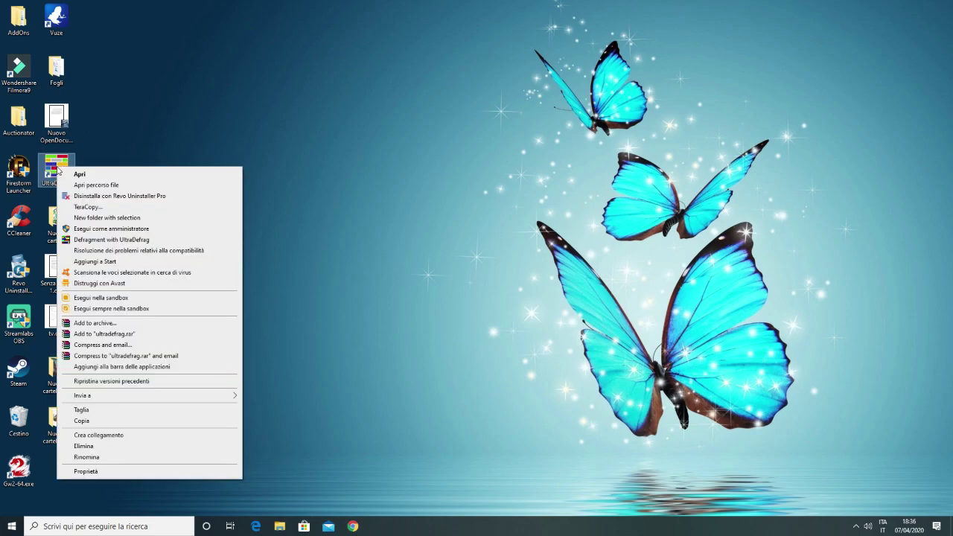
{"action": "left_click", "coordinate": [212, 240]}
{"action": "left_click", "coordinate": [415, 335]}
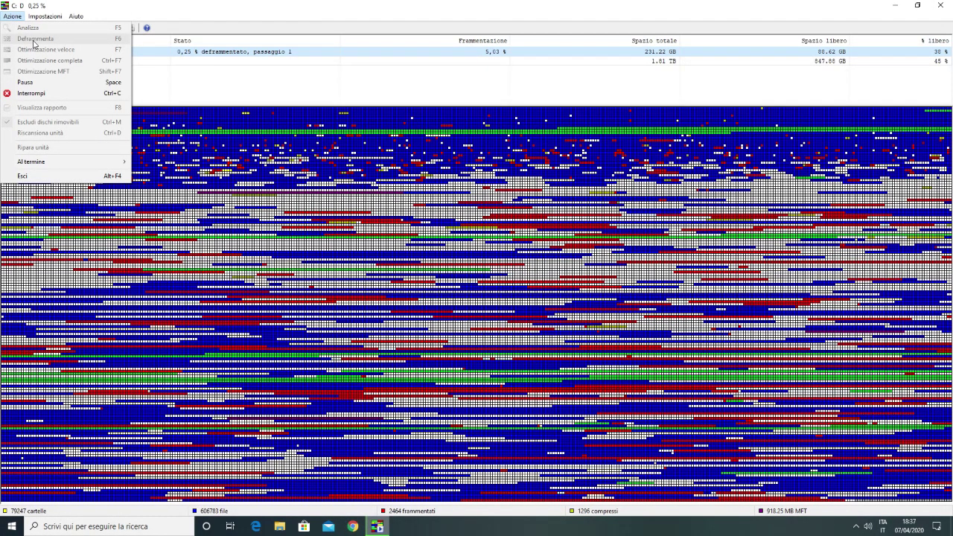
{"action": "left_click", "coordinate": [171, 87]}
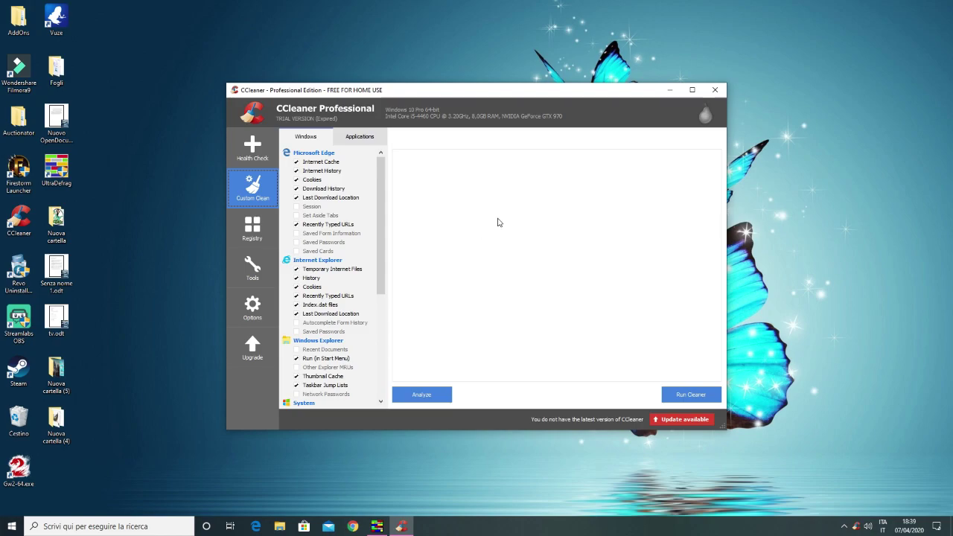
Run CCleaner's Custom Clean with the selected Windows items, letting it close Google Chrome to clean the Internet Cache
{"action": "left_click", "coordinate": [691, 395]}
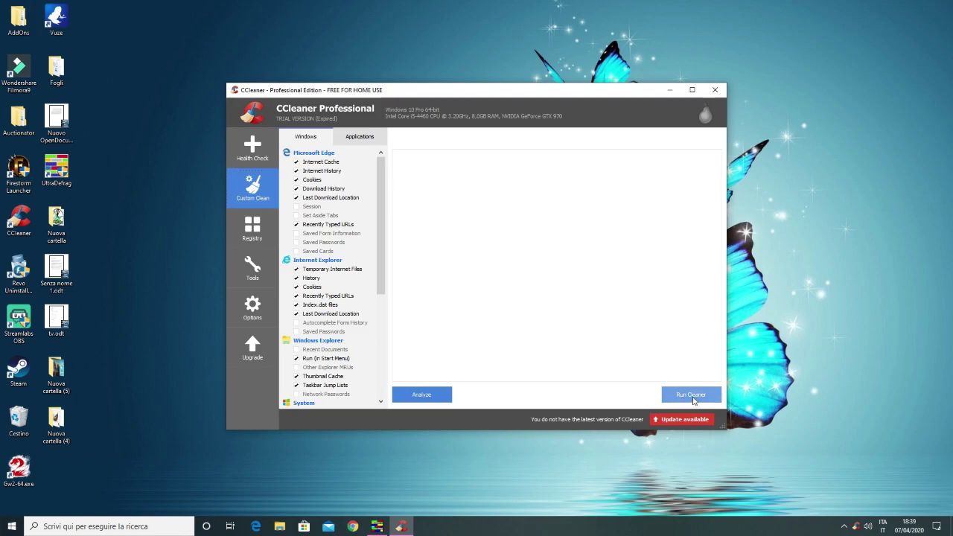
{"action": "left_click", "coordinate": [557, 247]}
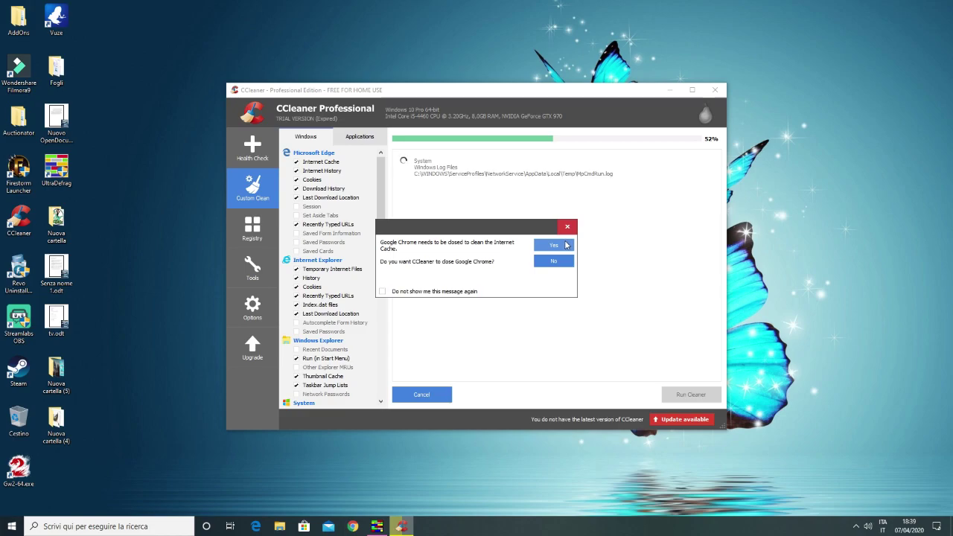
{"action": "left_click", "coordinate": [567, 244]}
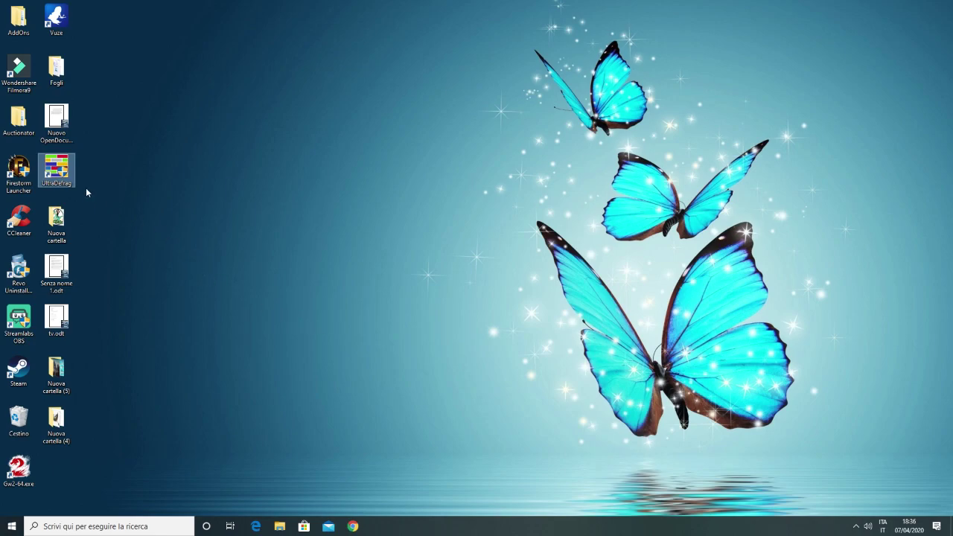
Start Defragment with UltraDefrag again for the UltraDefrag shortcut on the desktop and authorise its changes
{"action": "right_click", "coordinate": [57, 166]}
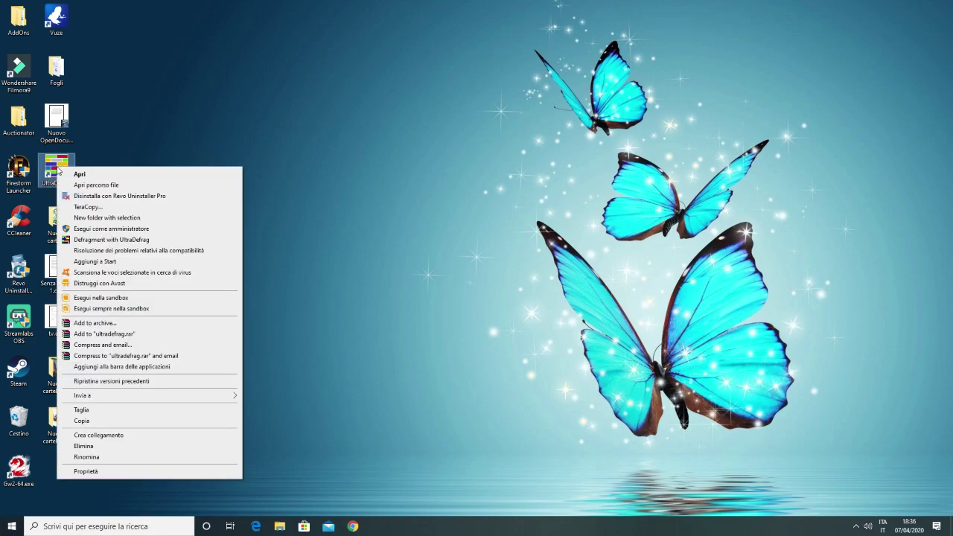
{"action": "left_click", "coordinate": [212, 240]}
{"action": "left_click", "coordinate": [417, 335]}
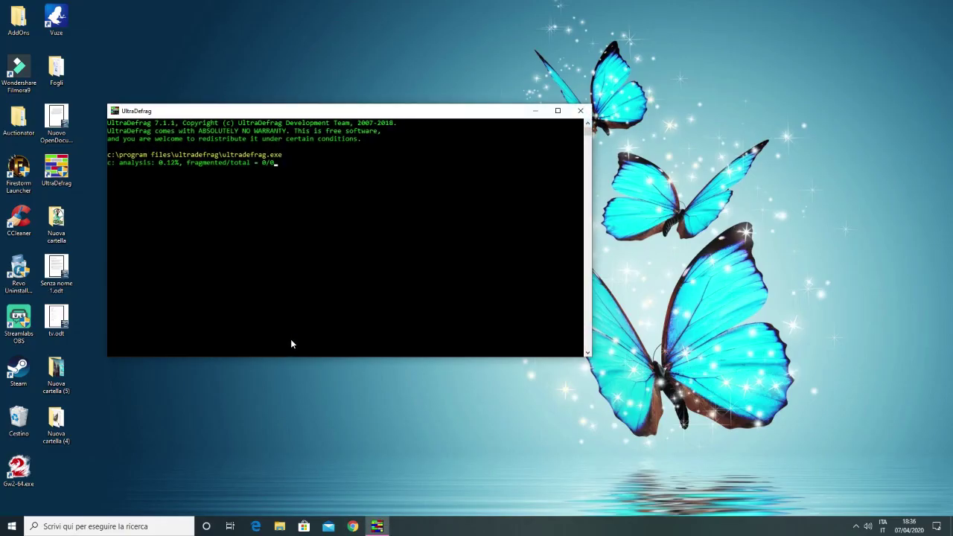